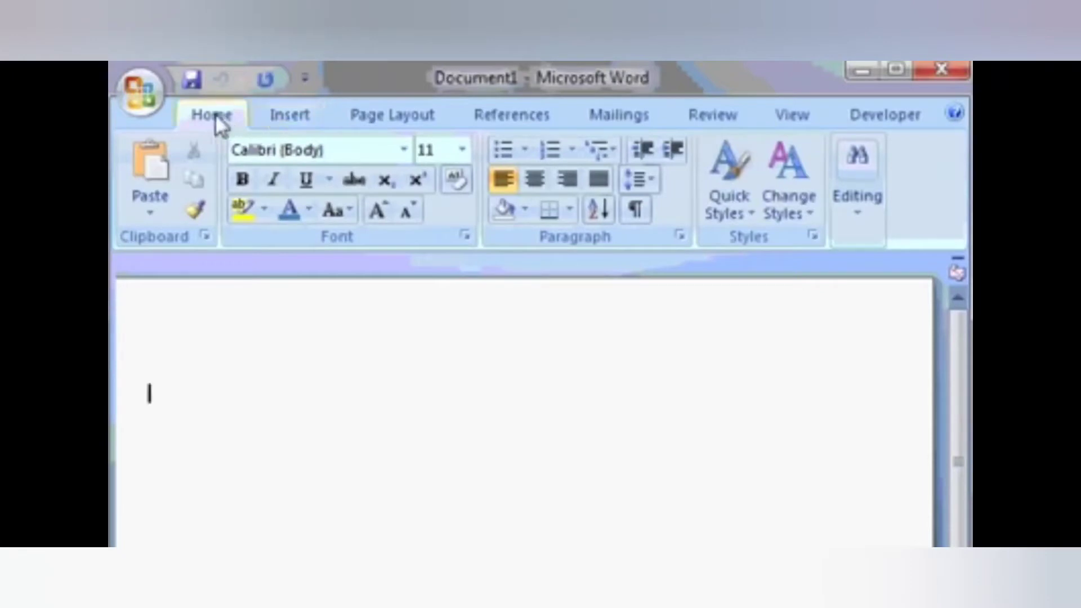
- Review the available commands for inserting, page layout, references, mailings, reviewing and viewing, and return to the Home commands
click(304, 120)
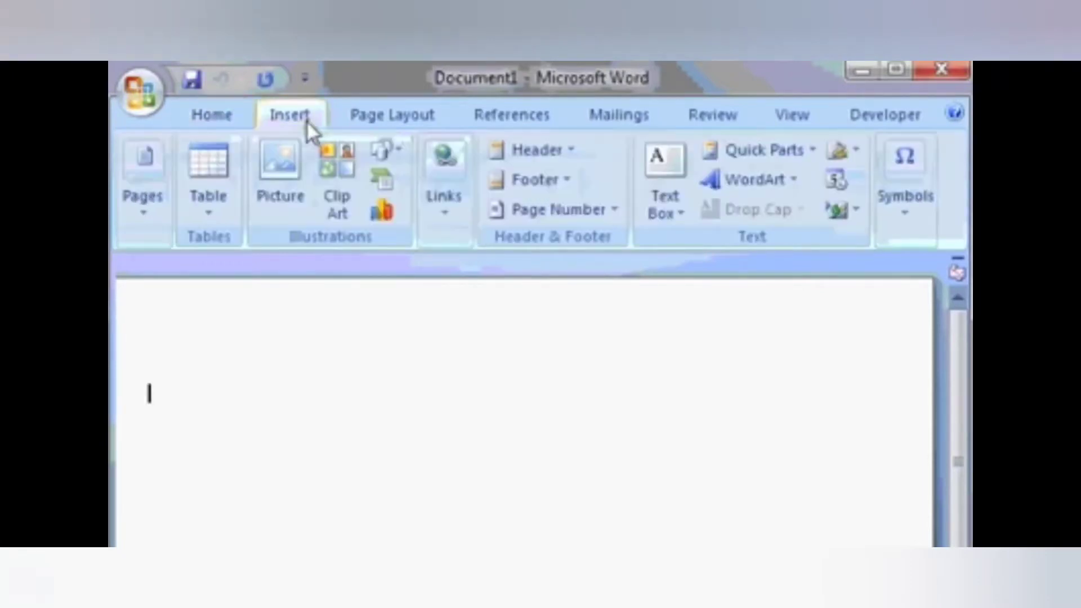
click(401, 120)
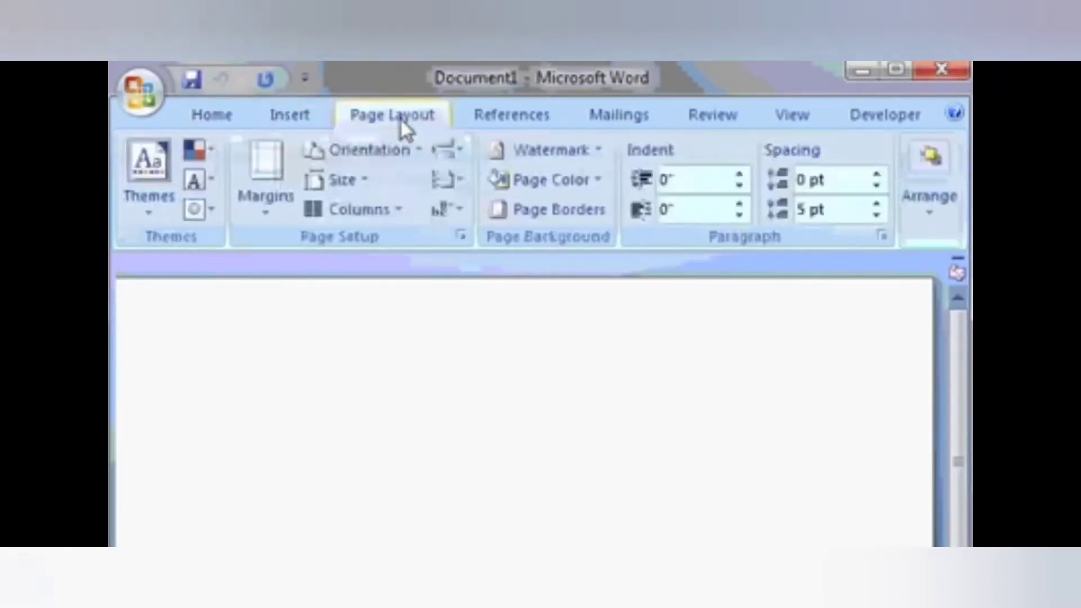
click(509, 118)
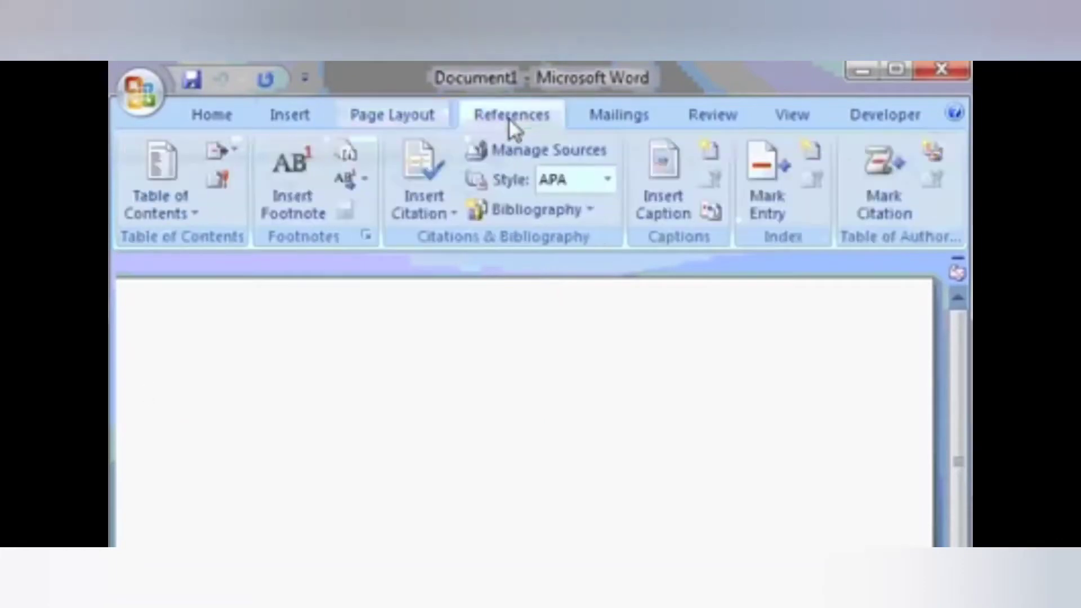
click(613, 117)
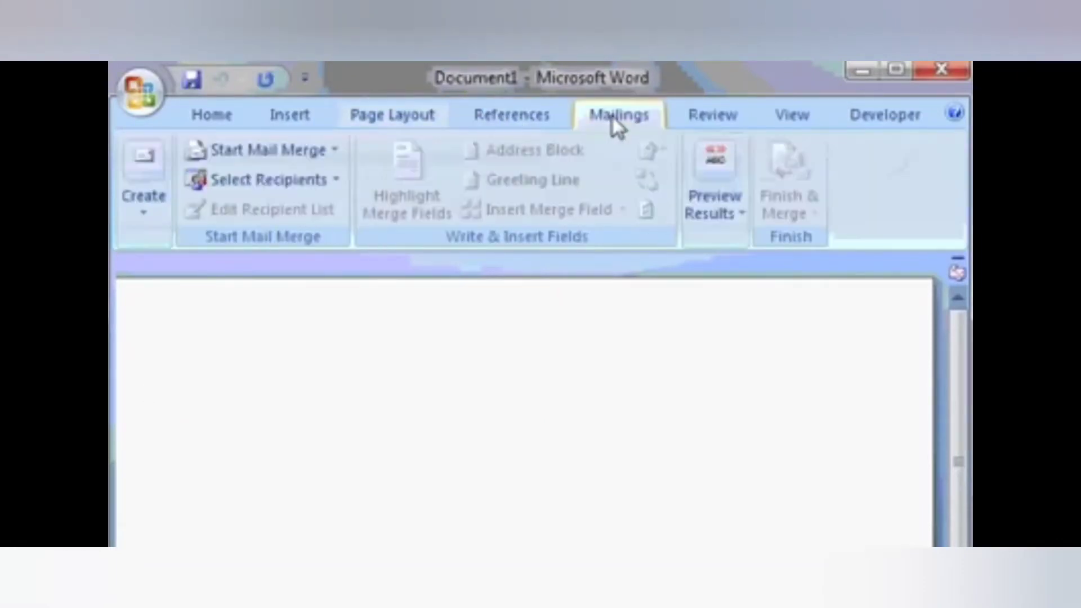
click(710, 116)
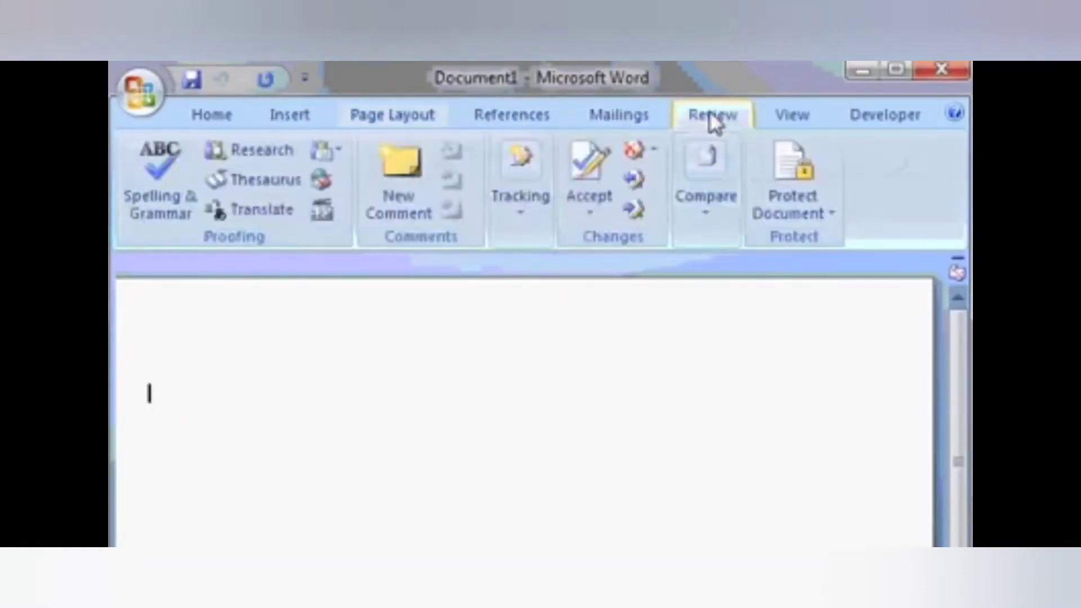
click(791, 117)
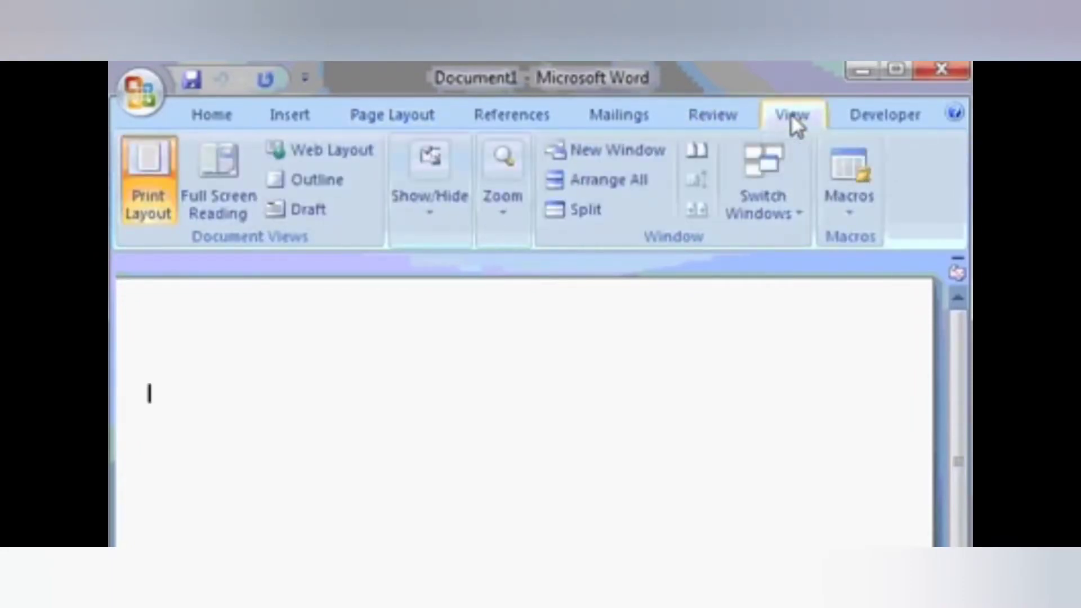
click(220, 117)
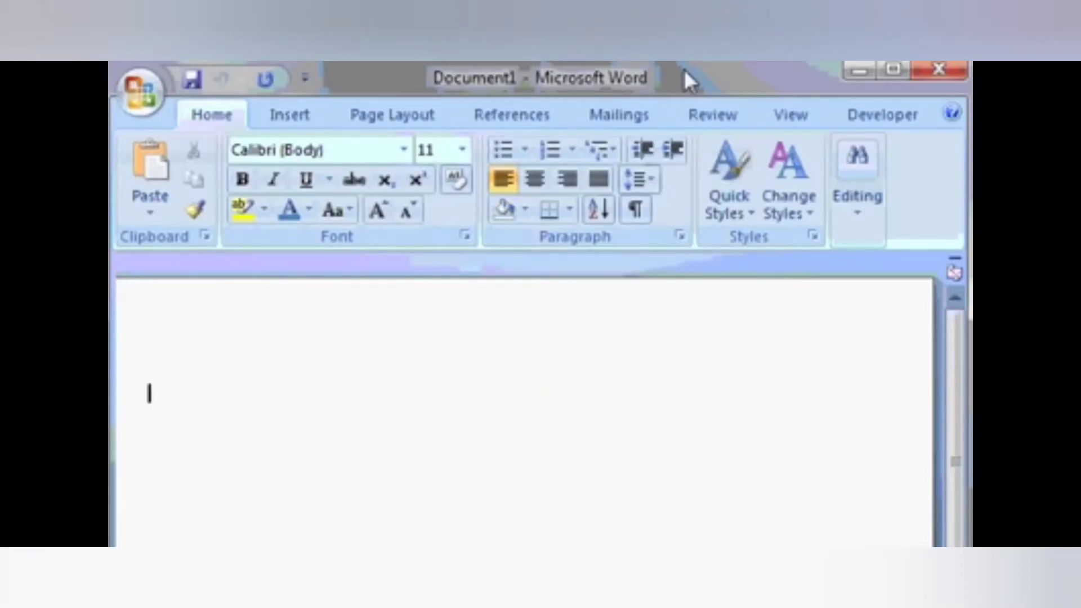
- Center the empty paragraph and return it to left alignment
click(532, 178)
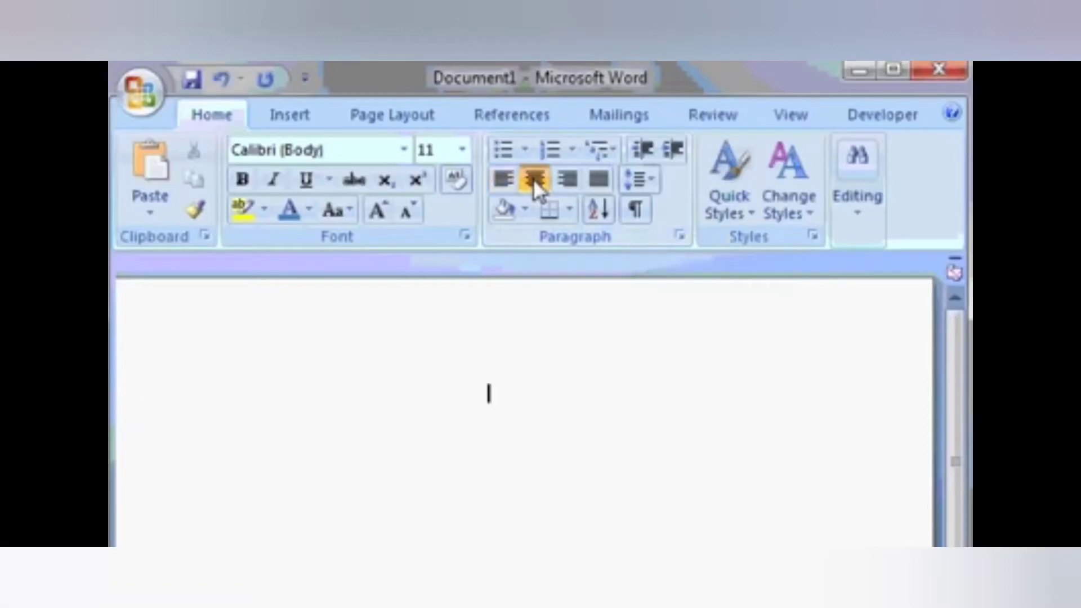
click(501, 178)
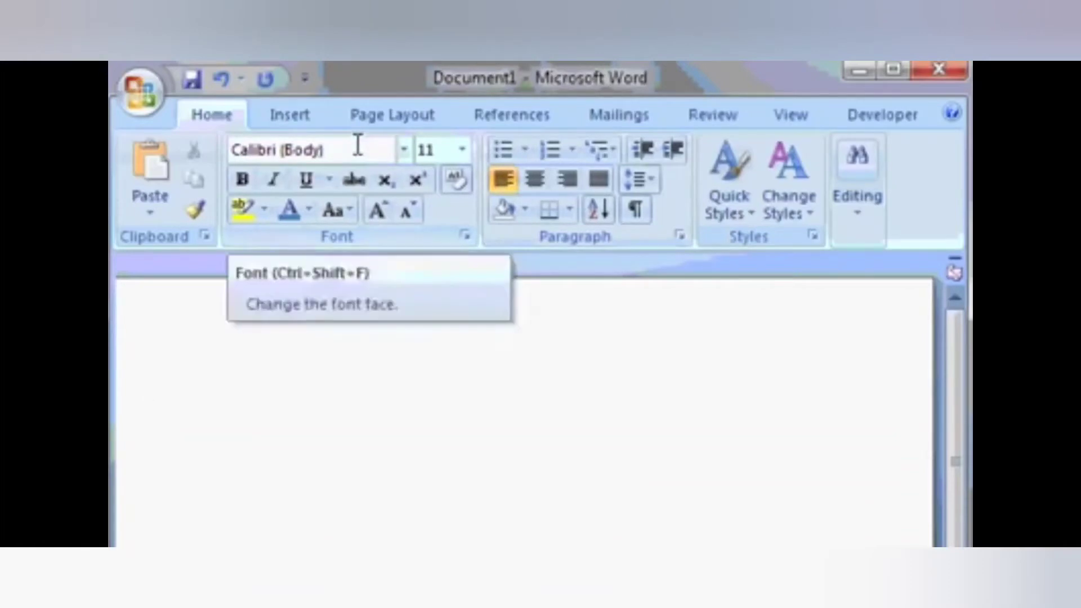
click(406, 149)
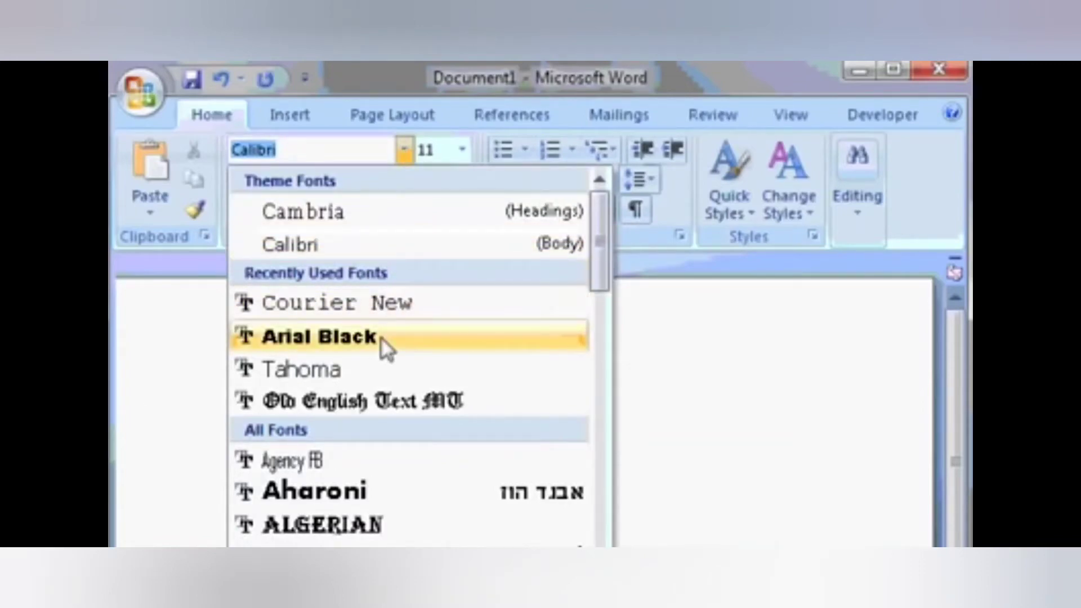
click(402, 150)
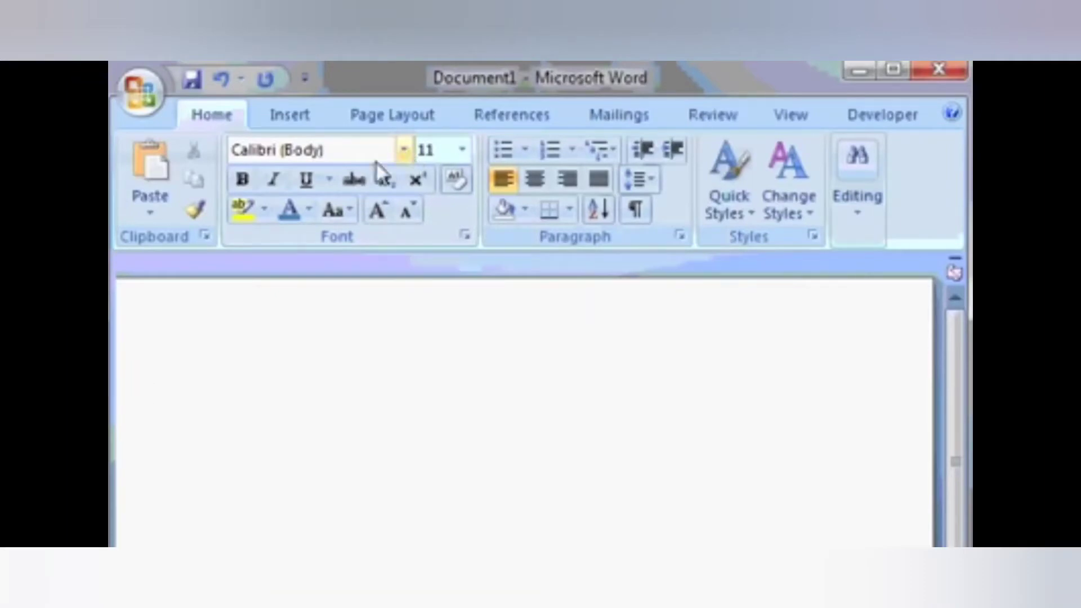
click(328, 181)
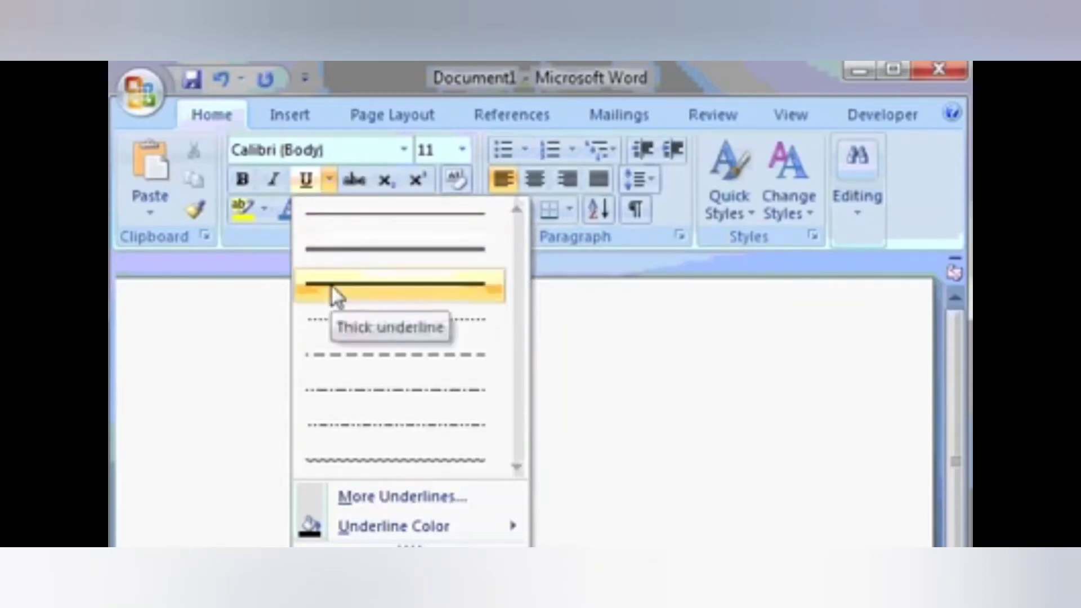
click(331, 181)
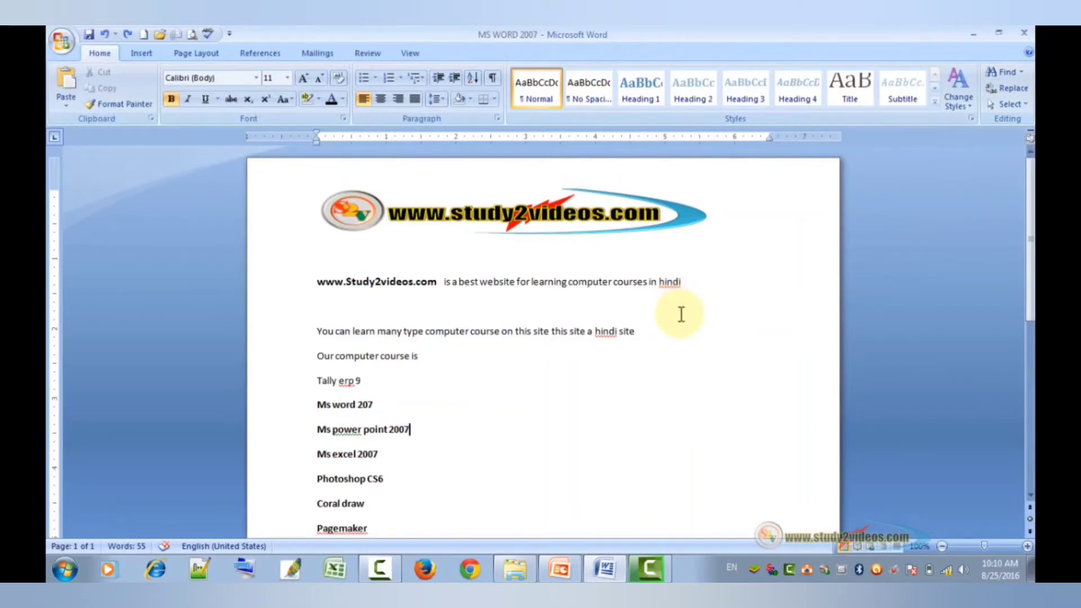
- Search the main document for the word "photoshop", moving the search dialog clear of the course list
click(1011, 73)
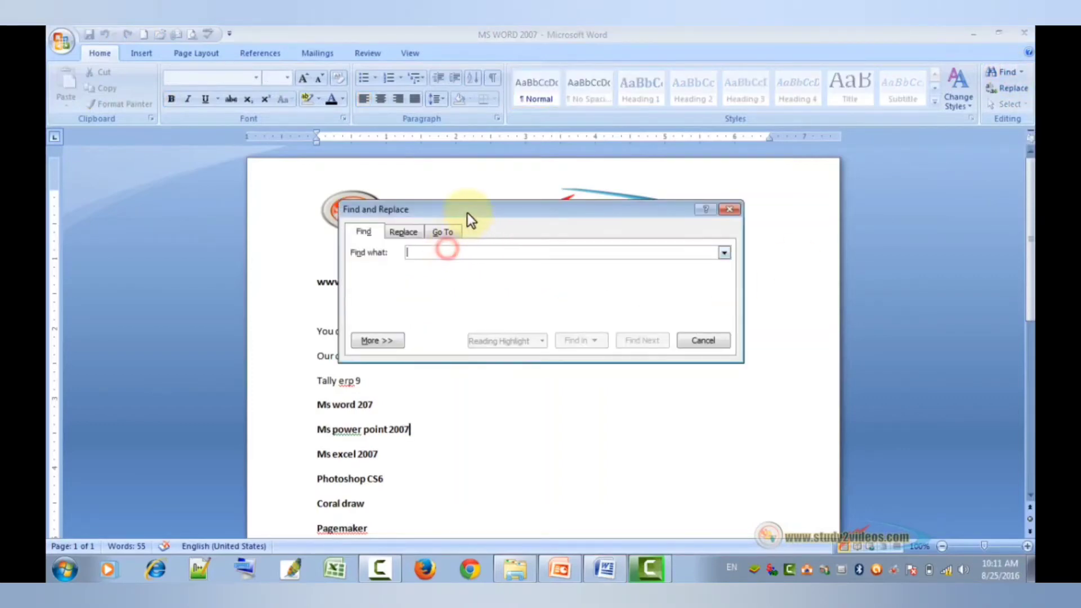
drag(467, 213, 600, 174)
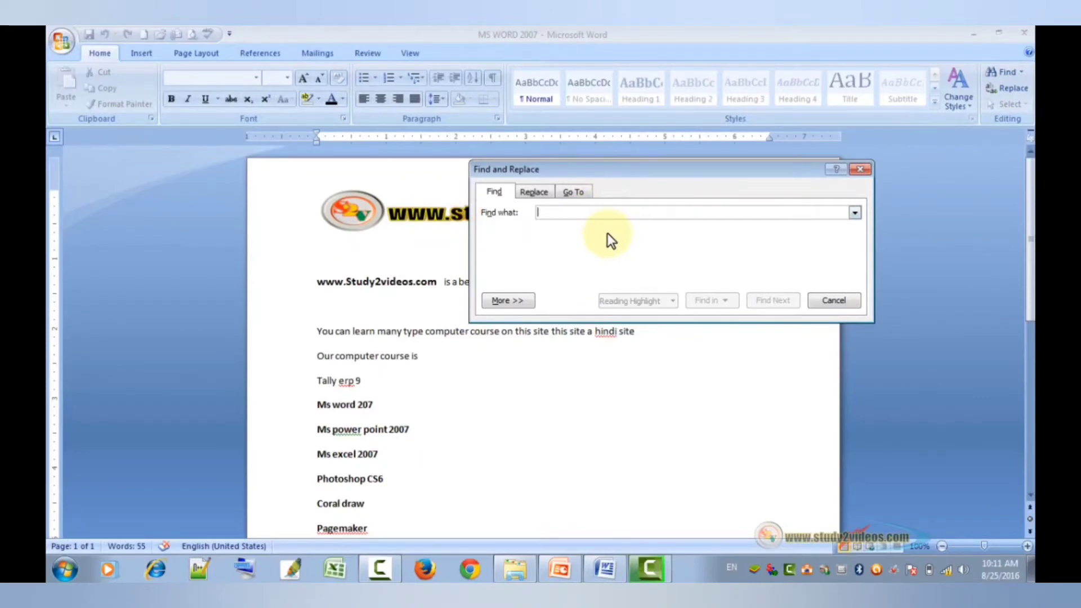
text(p)
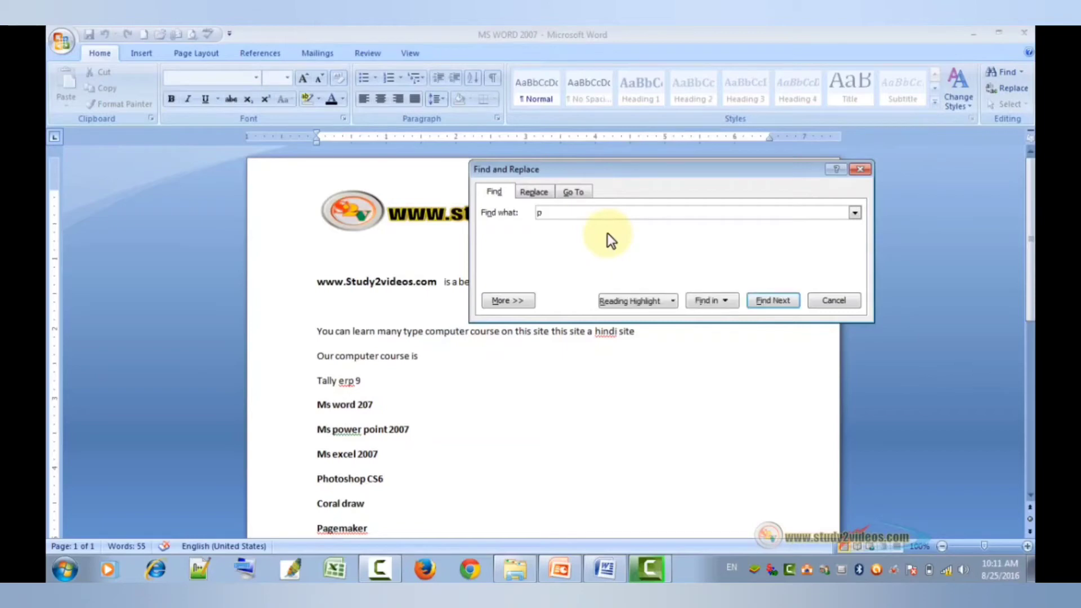
text(hotoshop)
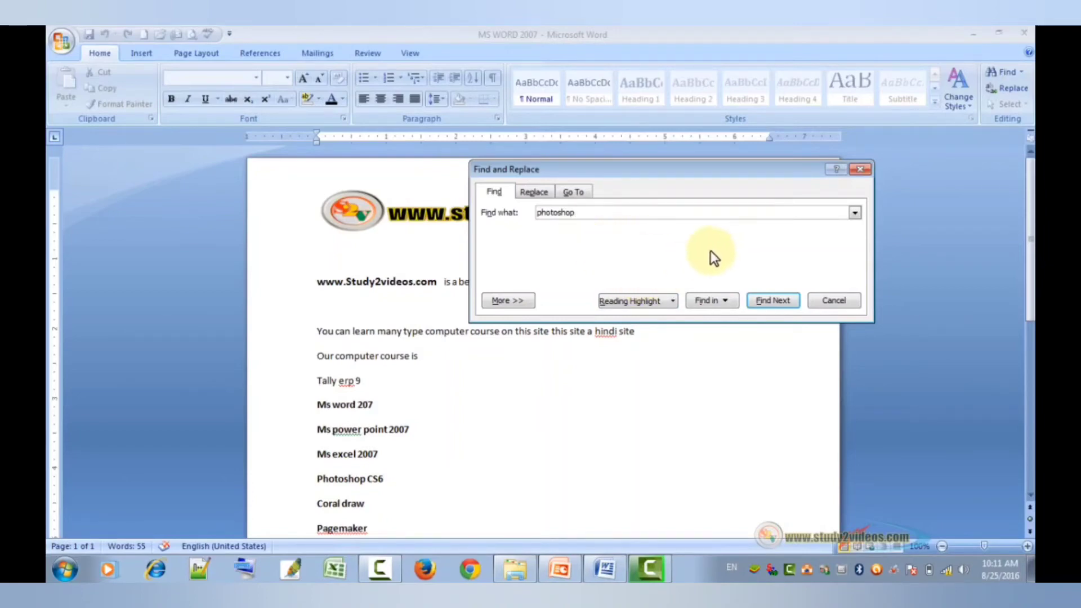
click(717, 296)
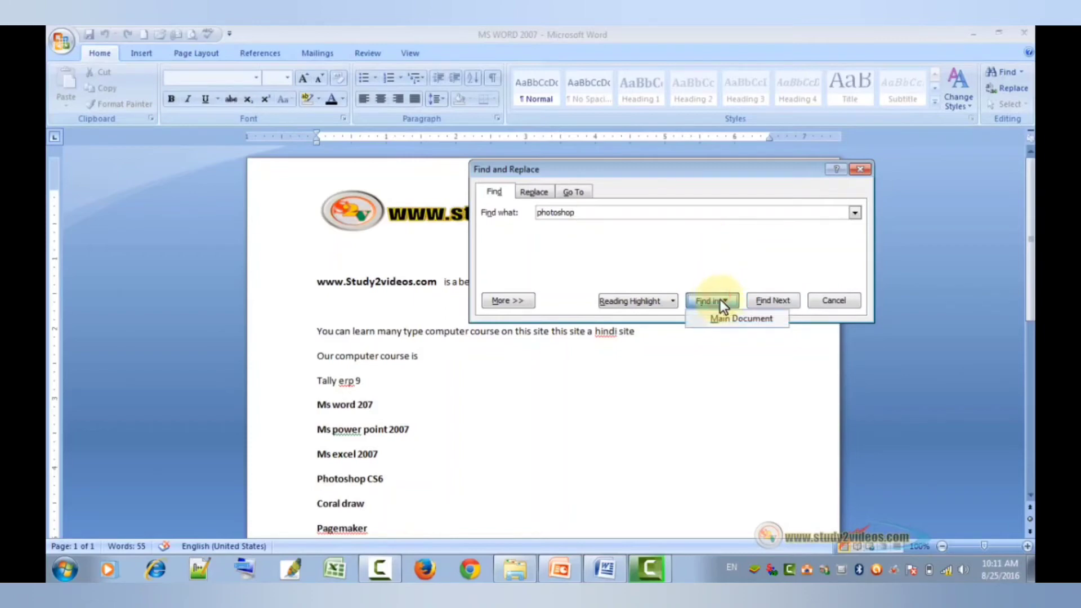
click(744, 315)
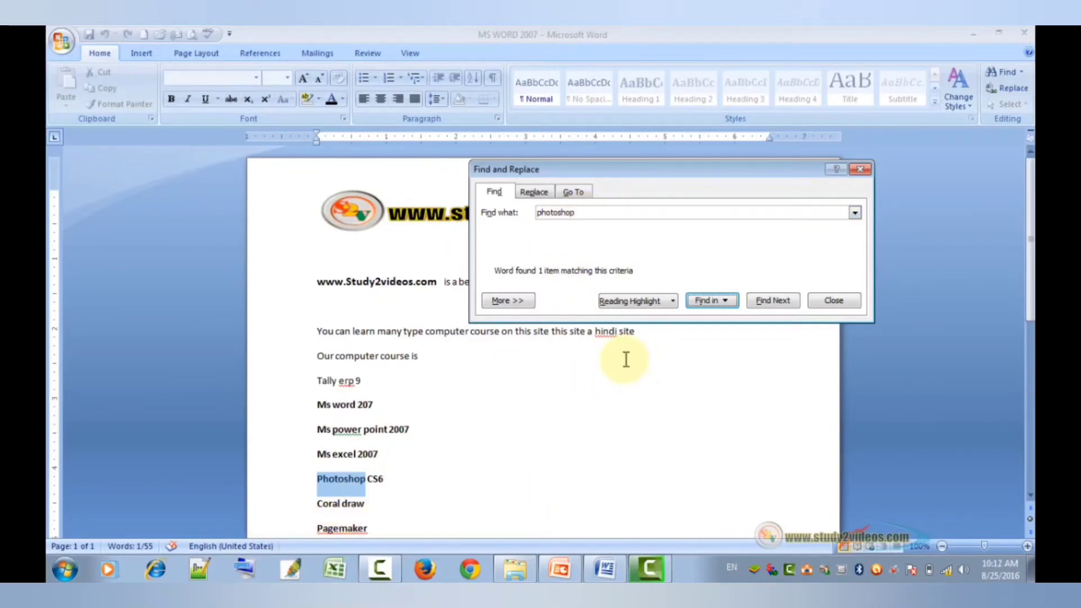
- Look for the next occurrence of "photoshop", continuing from the beginning of the document, and close the search
click(773, 301)
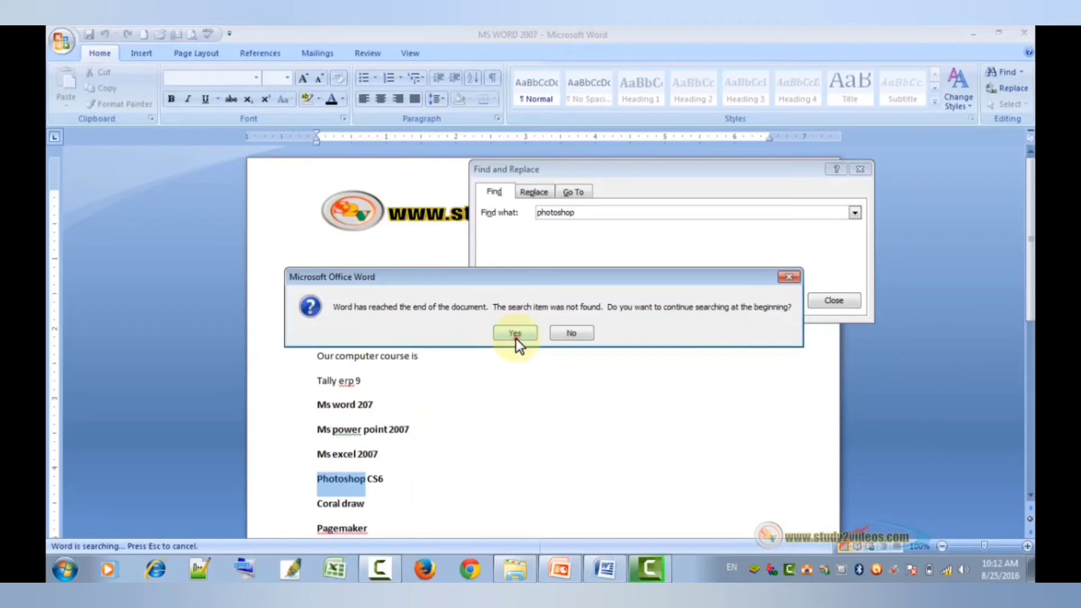
click(515, 336)
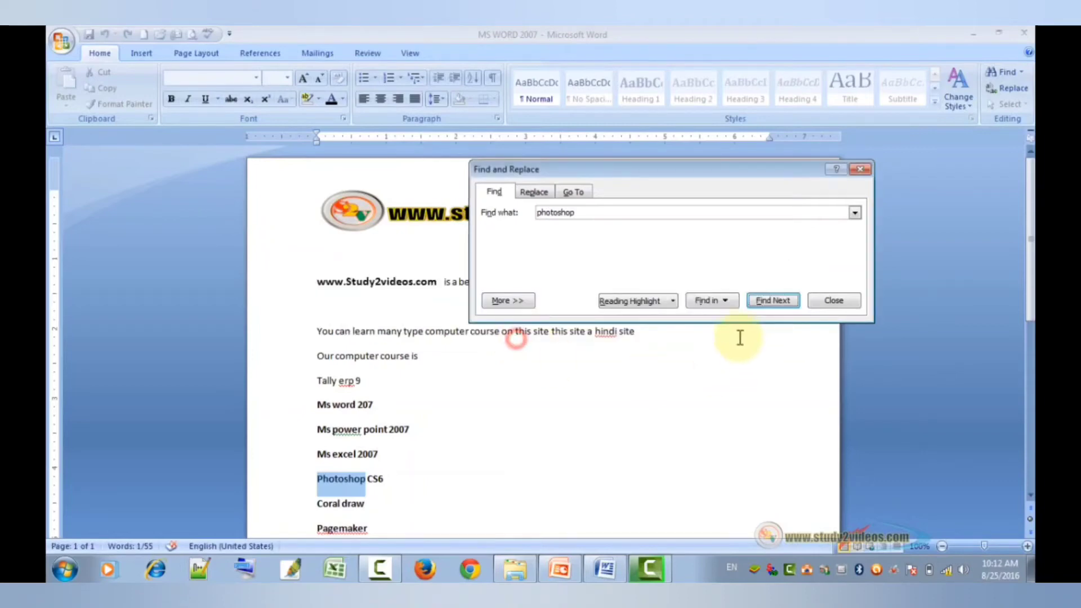
click(846, 298)
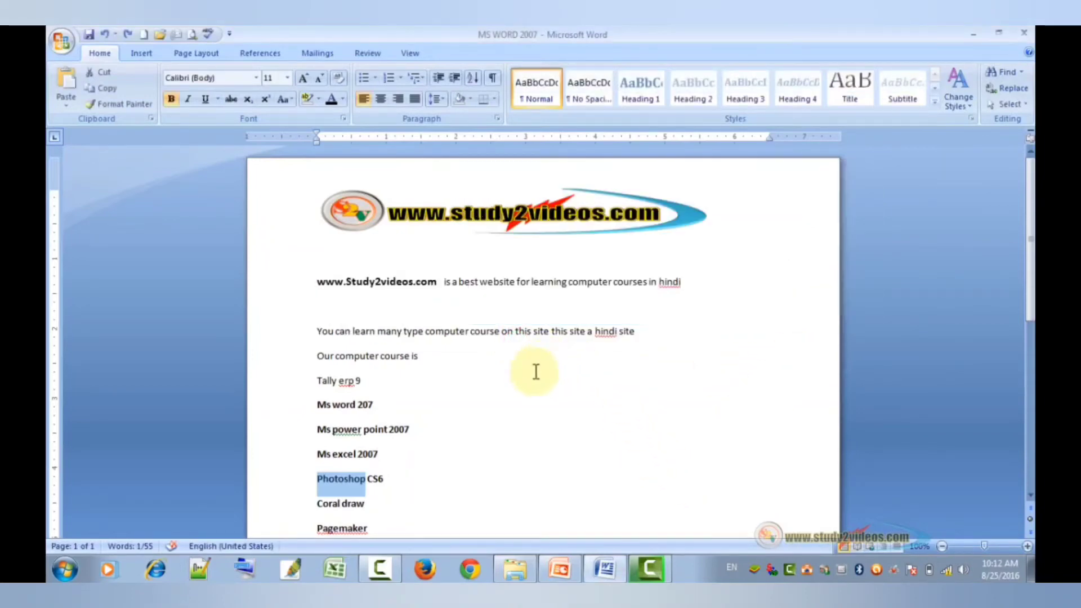
- Place the insertion point after "Tally erp 9" and start replacing text in the document
click(523, 383)
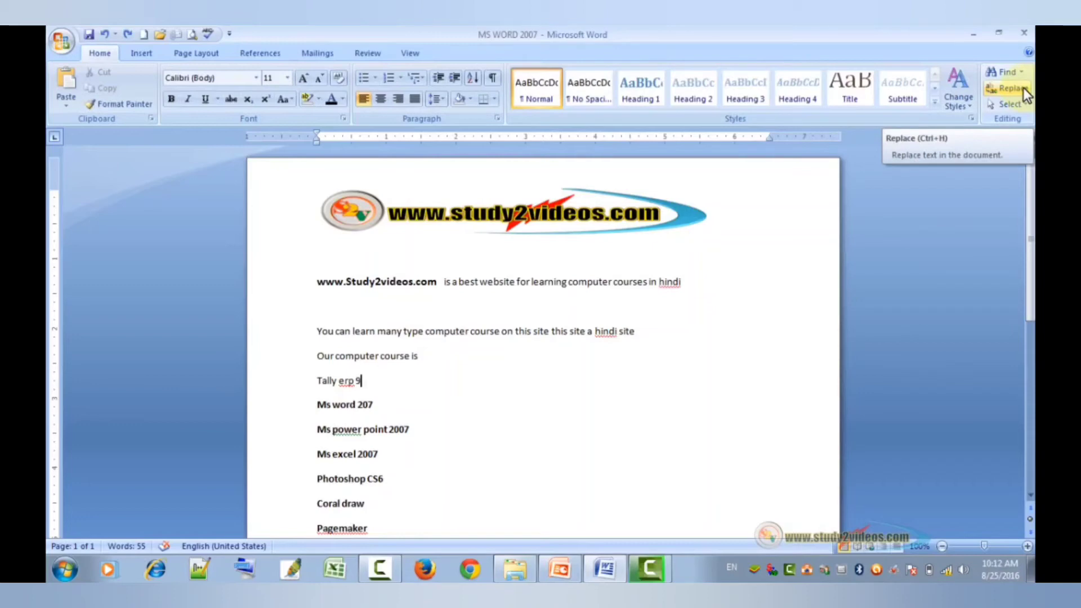
click(1022, 87)
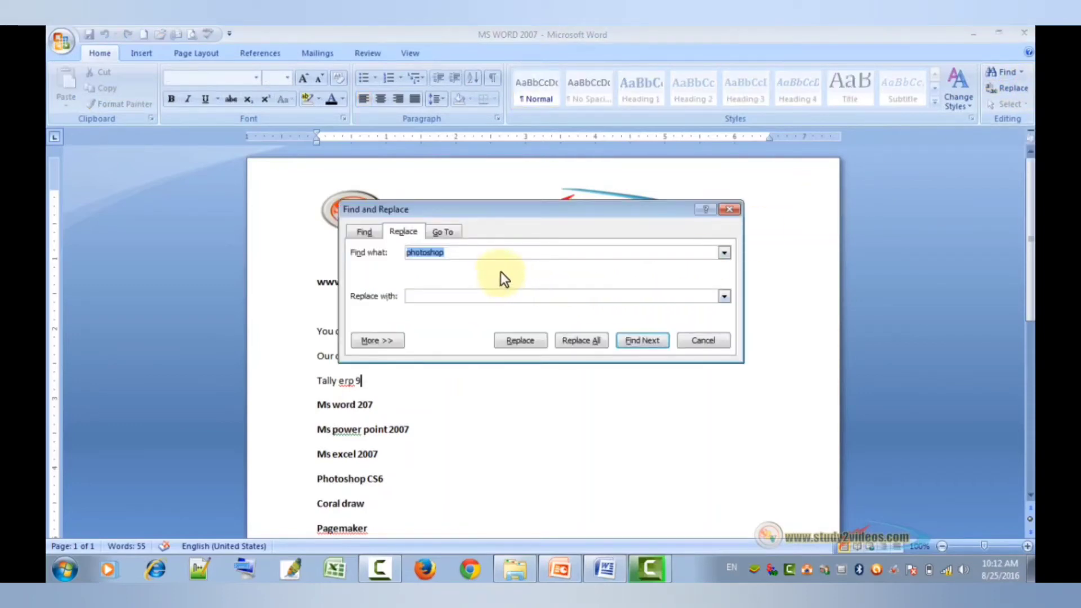
click(362, 230)
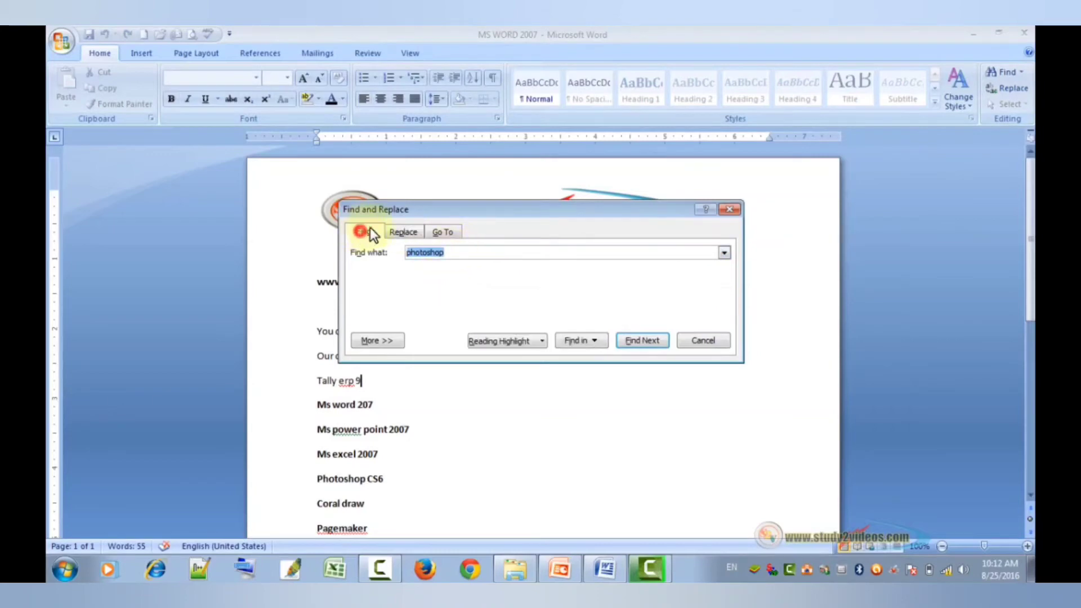
click(405, 227)
click(441, 228)
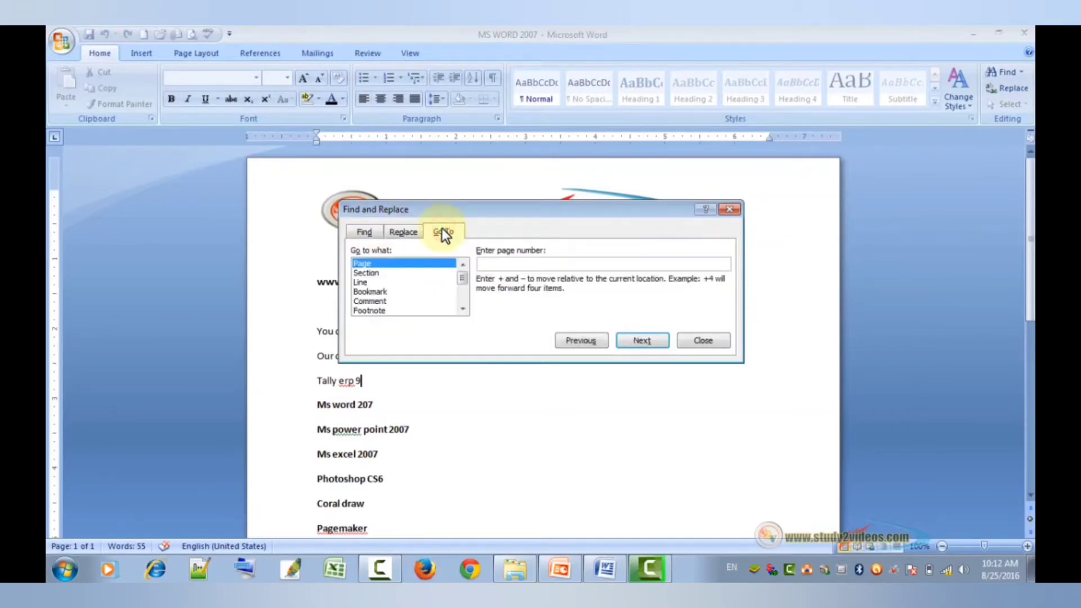
click(407, 228)
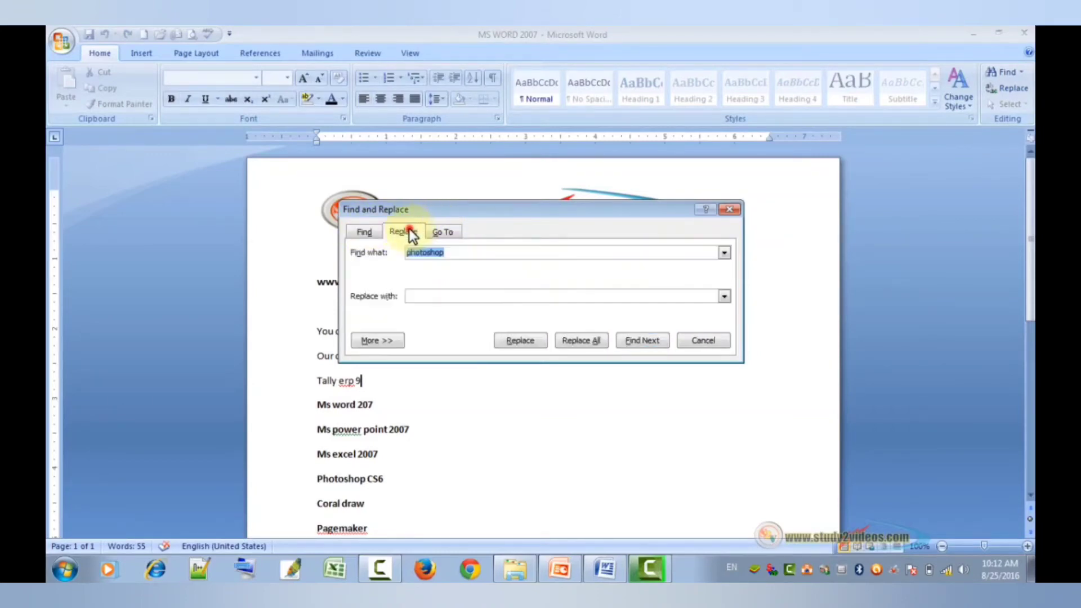
click(374, 231)
click(412, 228)
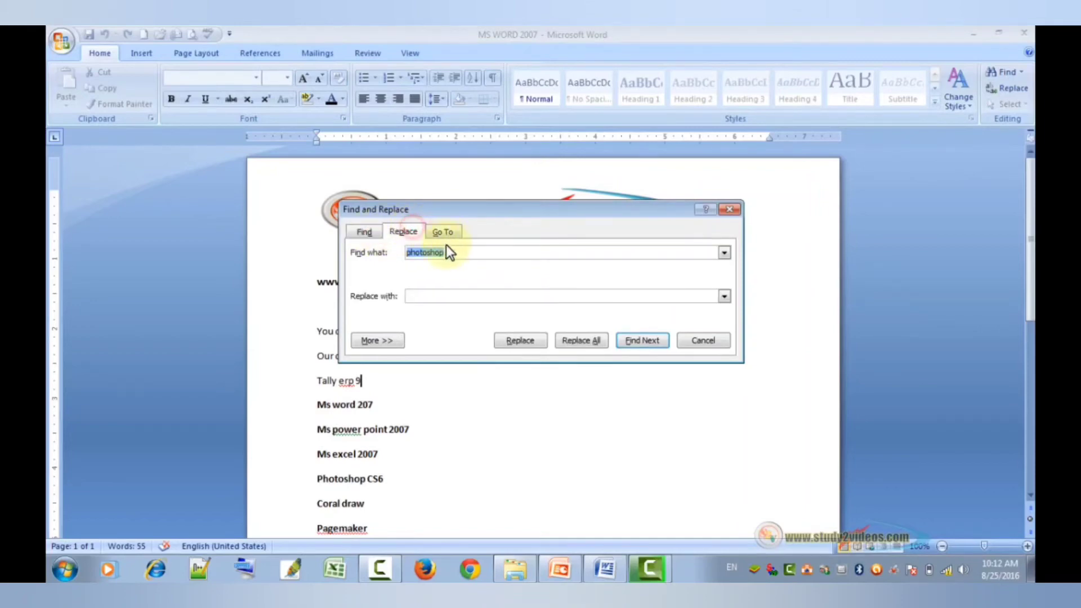
- Set the search text to "coral" and the replacement text to "study"
drag(447, 251, 411, 253)
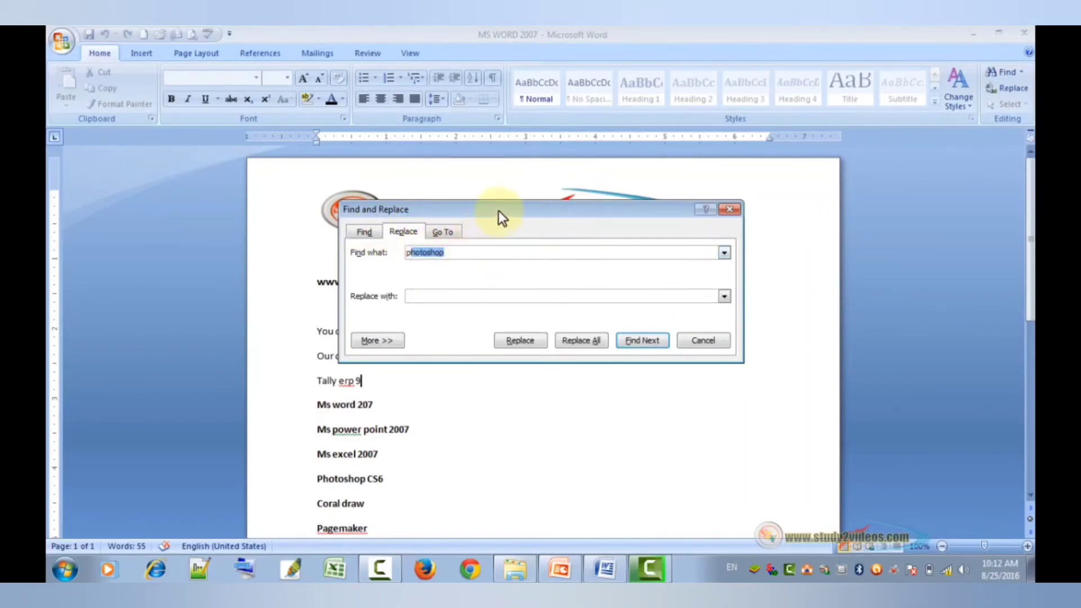
drag(498, 211, 542, 207)
double_click(493, 250)
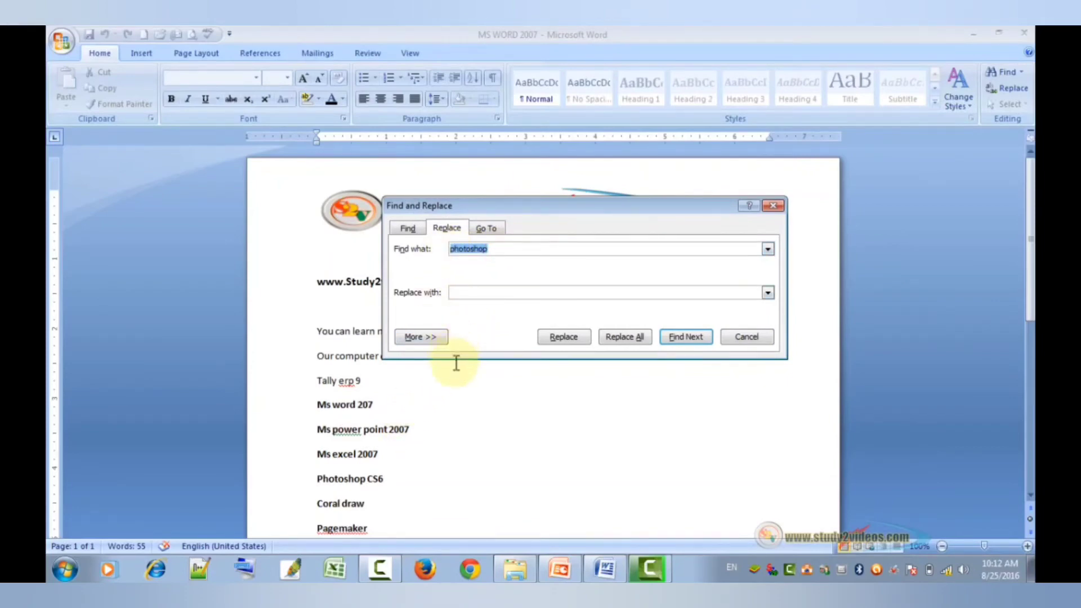
text(c)
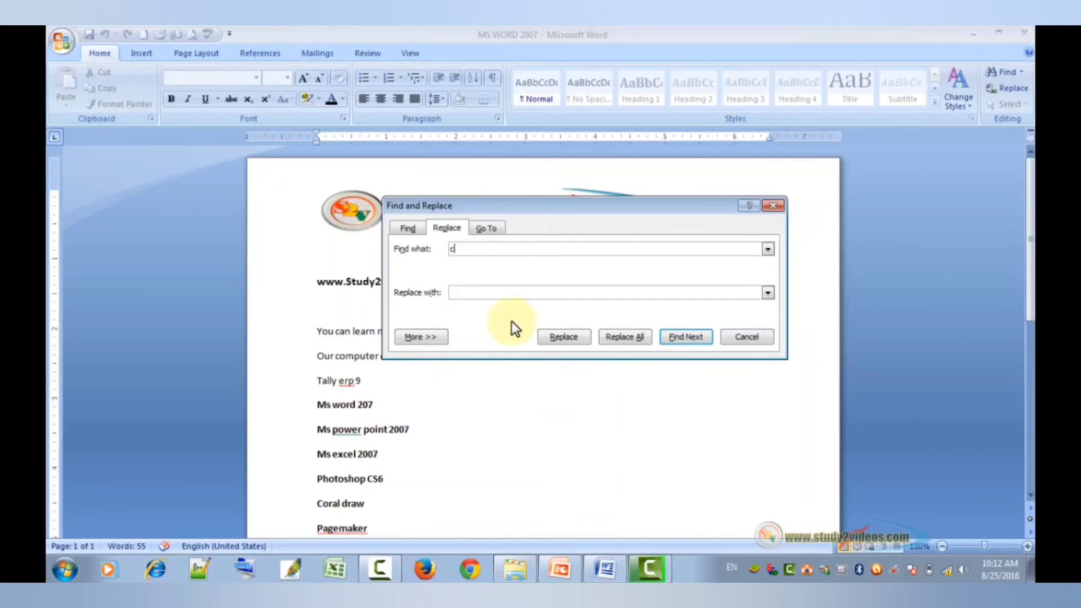
text(oral)
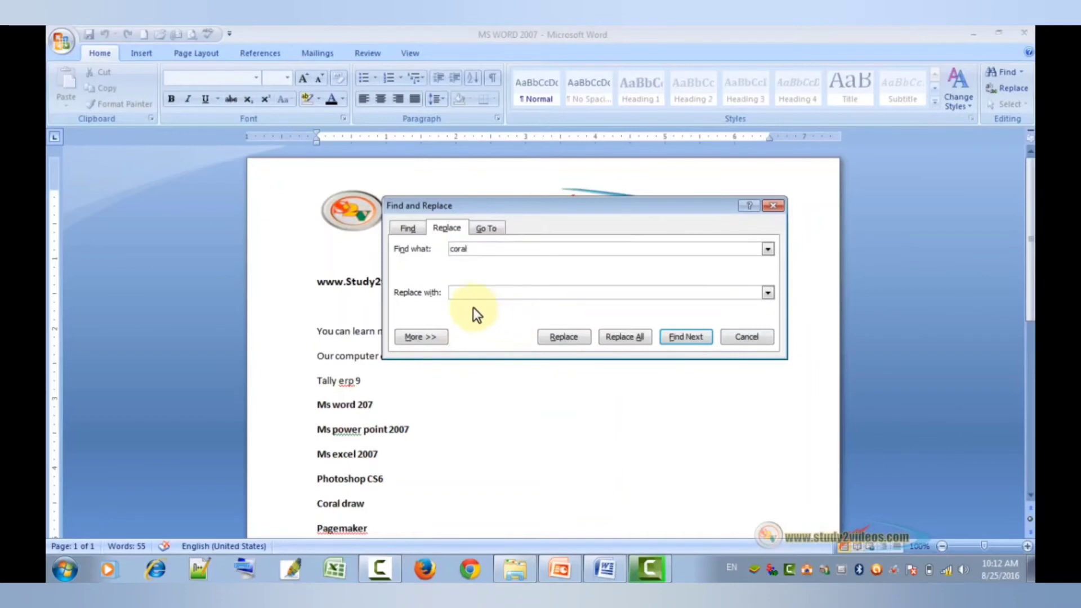
click(477, 290)
text(study)
- Find the word "Coral" in the course list and replace that occurrence with "study"
click(694, 336)
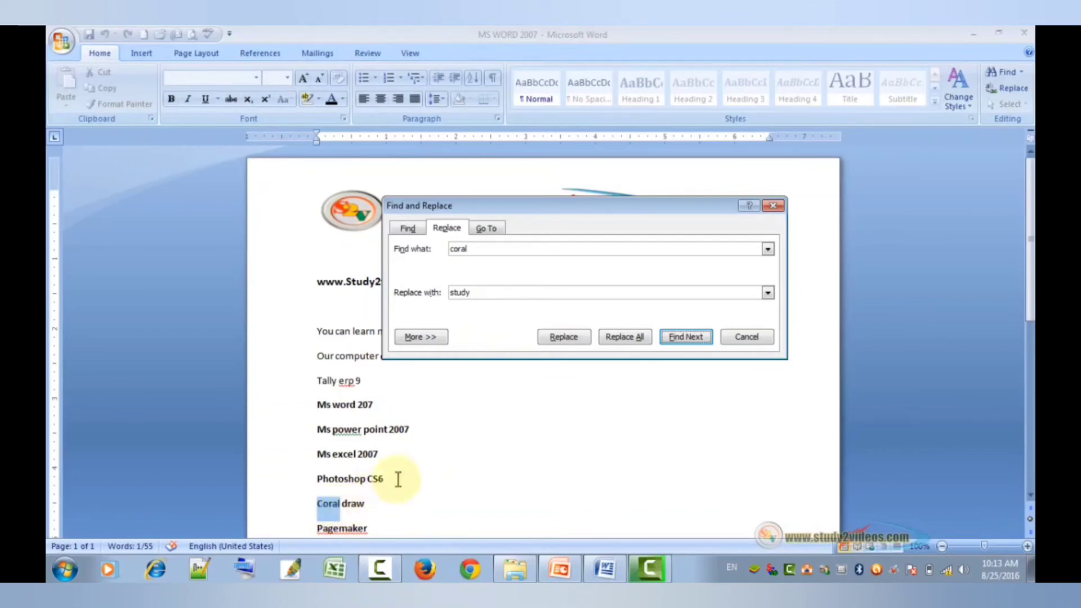
click(570, 337)
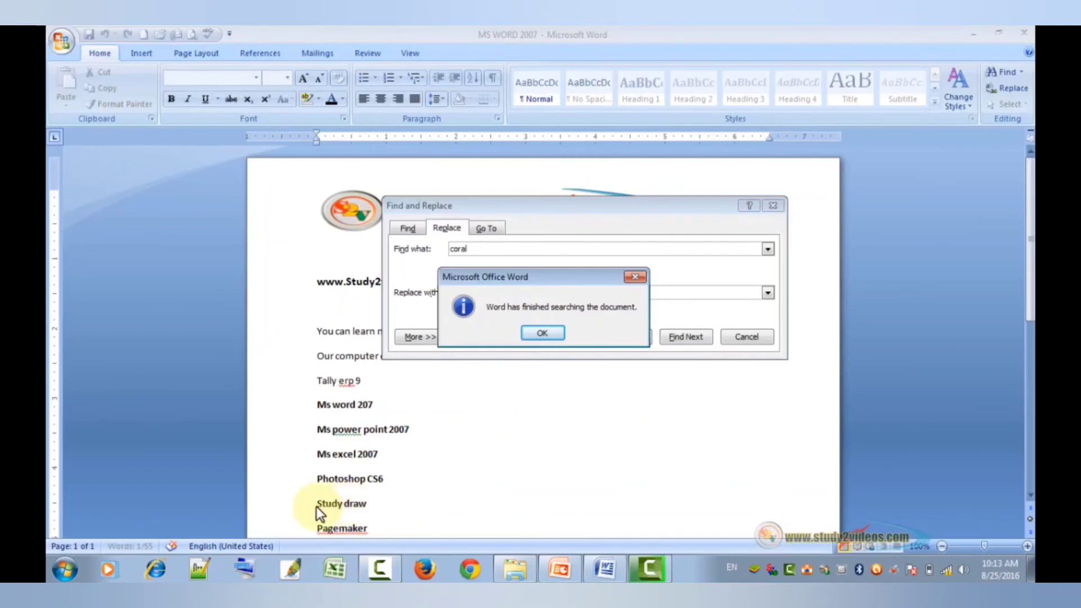
click(543, 335)
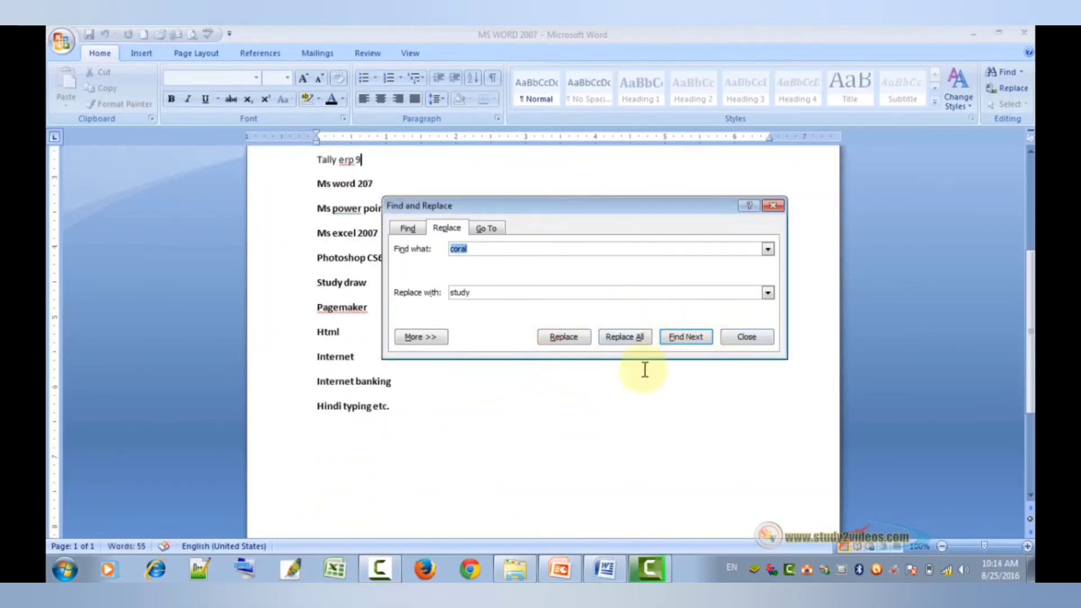
- Close the Find and Replace dialog
click(749, 338)
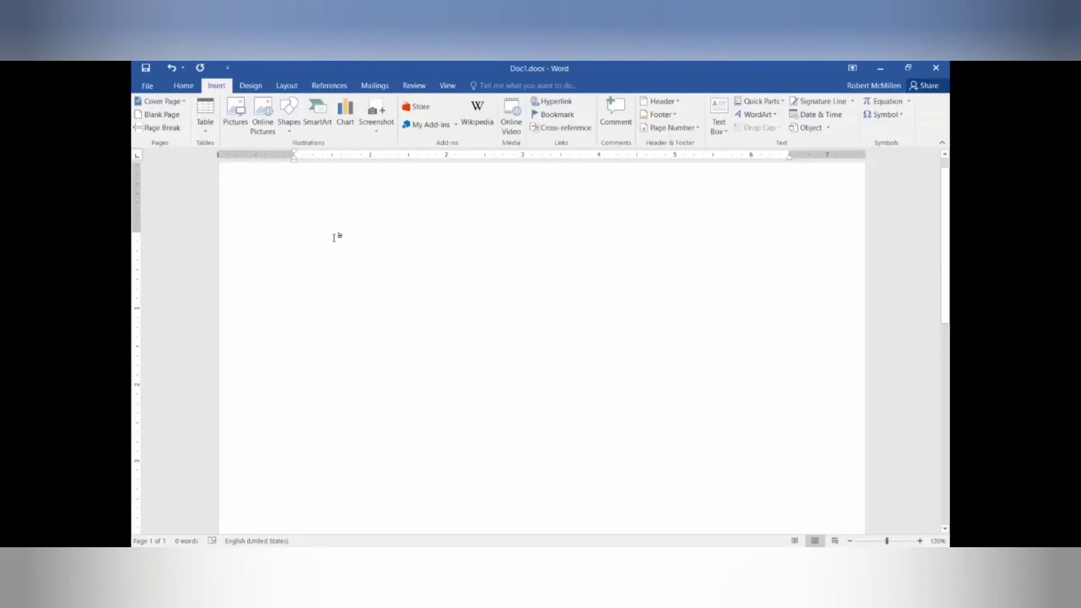
text(Th)
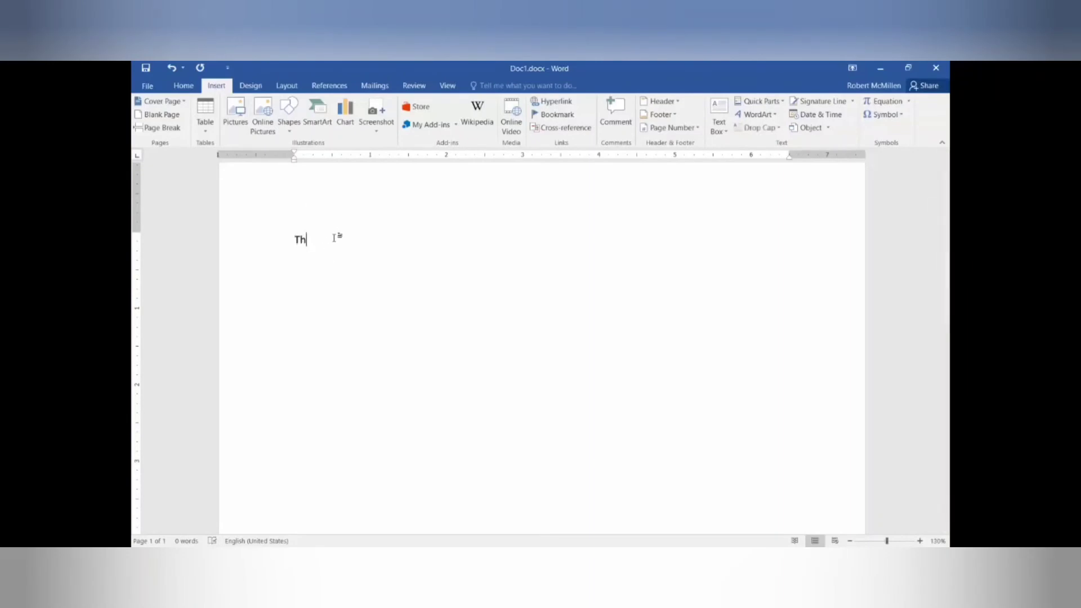
text(is is a link to my website)
text(https://www.youtube.com/watch?v=LP11Rr-7hYs)
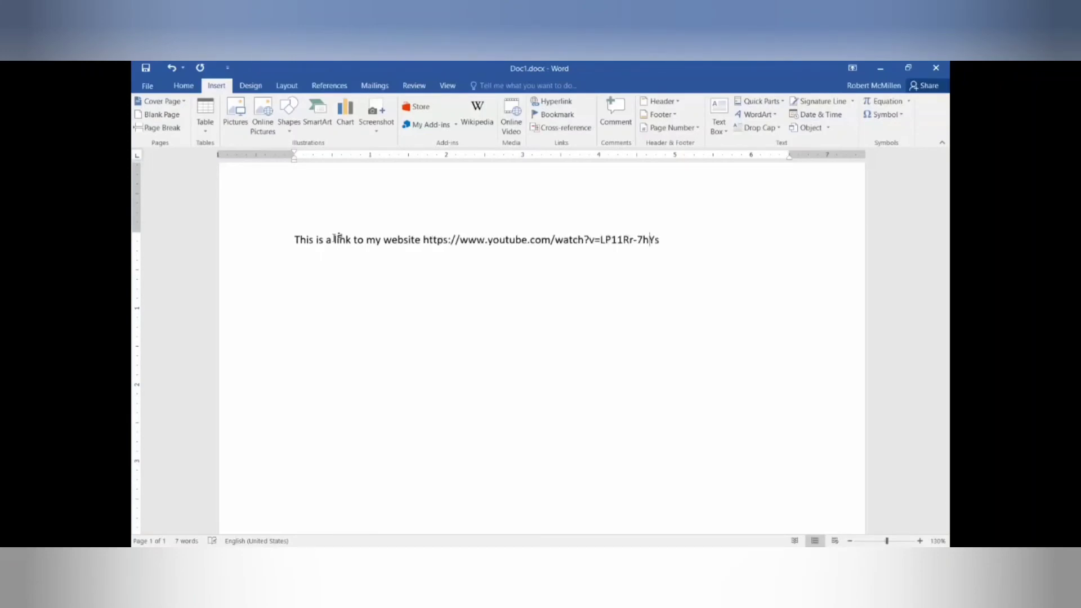
key(Return)
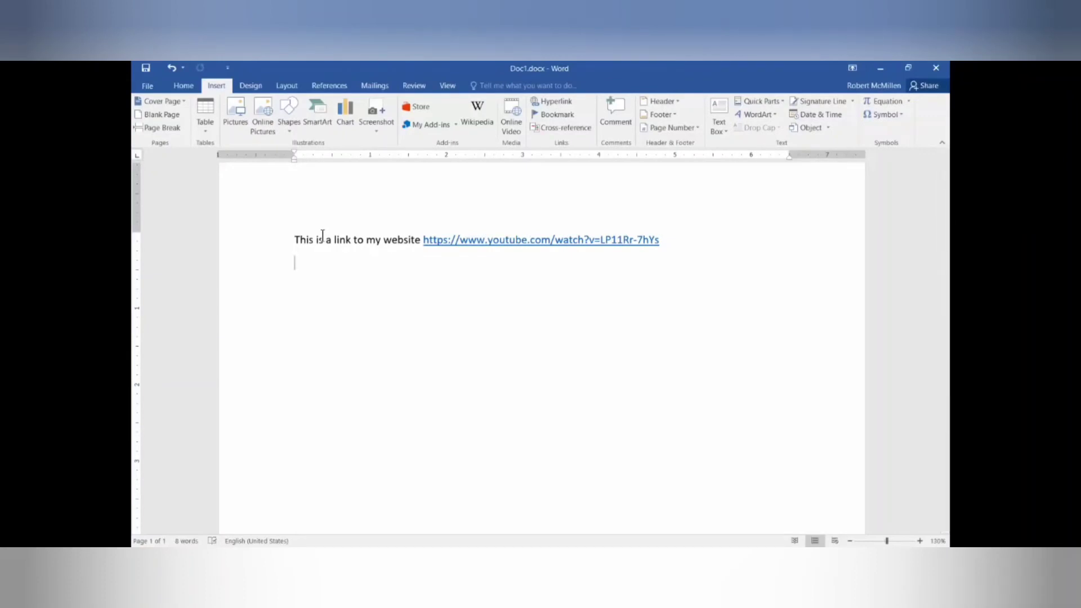
- Undo the automatic link and delete the web address, leaving only "This is a link to my website"
key(ctrl+z)
key(BackSpace)
key(BackSpace)
key(BackSpace)
key(BackSpace)
key(BackSpace)
key(BackSpace)
key(BackSpace)
key(BackSpace)
key(BackSpace)
key(BackSpace)
key(BackSpace)
key(BackSpace)
key(BackSpace)
key(BackSpace)
key(BackSpace)
key(BackSpace)
key(BackSpace)
key(BackSpace)
key(BackSpace)
key(BackSpace)
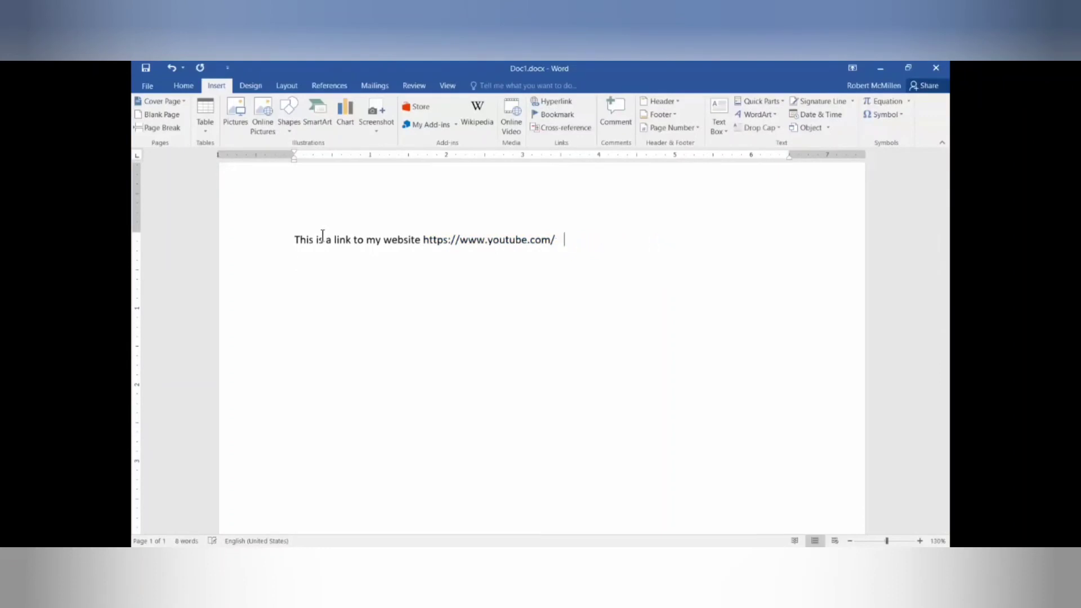
key(BackSpace)
key(BackSpace)
key(BackSpace)
key(BackSpace)
key(BackSpace)
key(BackSpace)
key(BackSpace)
key(BackSpace)
key(BackSpace)
key(BackSpace)
key(BackSpace)
key(BackSpace)
key(BackSpace)
key(BackSpace)
key(BackSpace)
key(BackSpace)
key(BackSpace)
key(BackSpace)
key(BackSpace)
key(BackSpace)
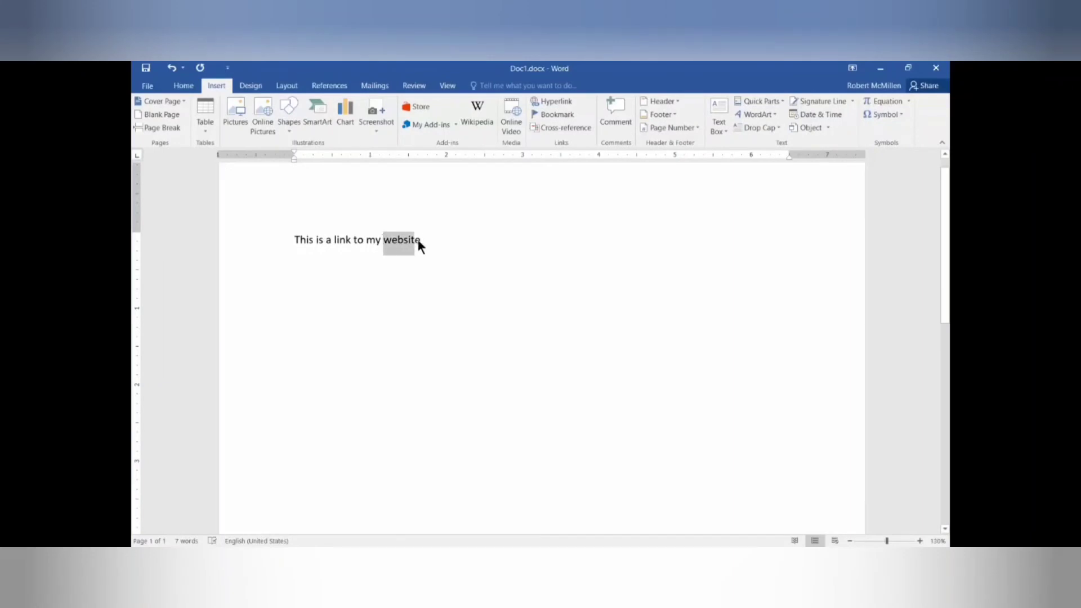
drag(417, 238, 419, 241)
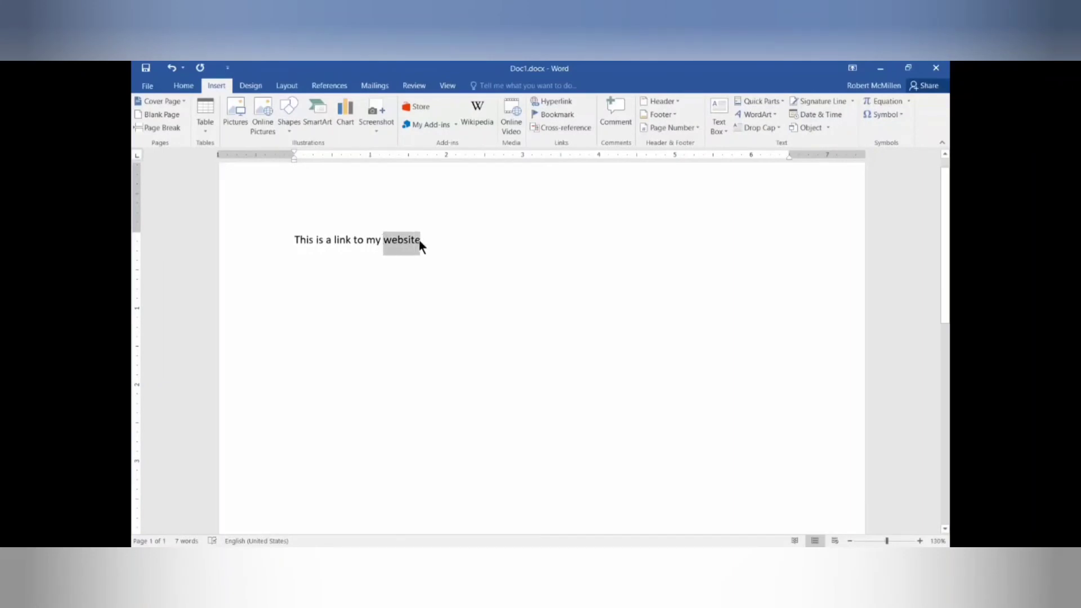
click(551, 101)
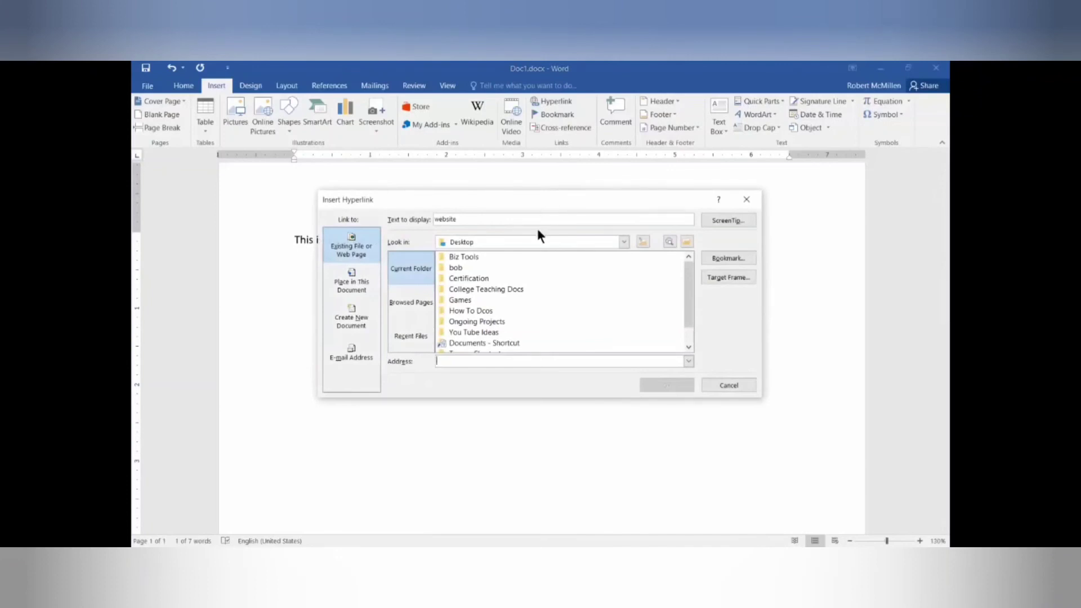
text(https://www.youtube.com/watch?v=LP11Rr-7hYs)
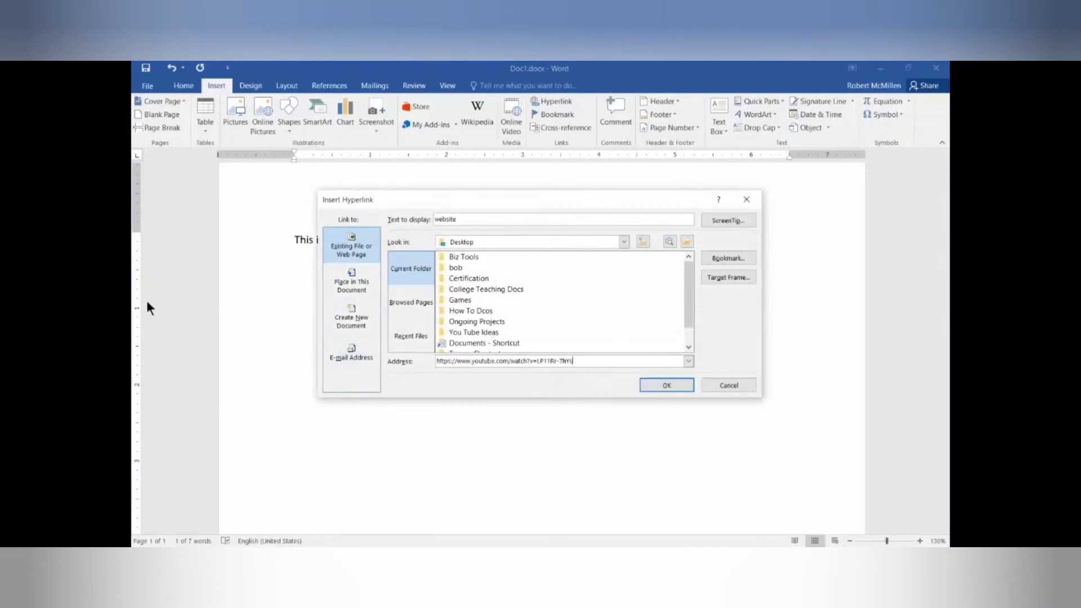
click(663, 384)
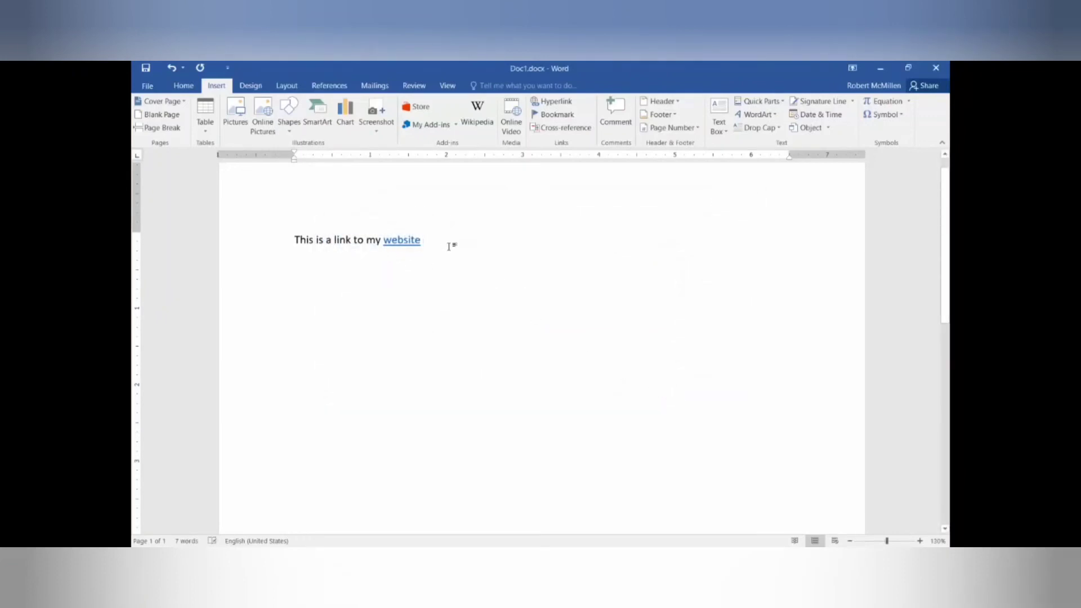
click(152, 67)
- Switch the document to Read Mode, follow the "website" link to test it, and close the browser window
click(447, 82)
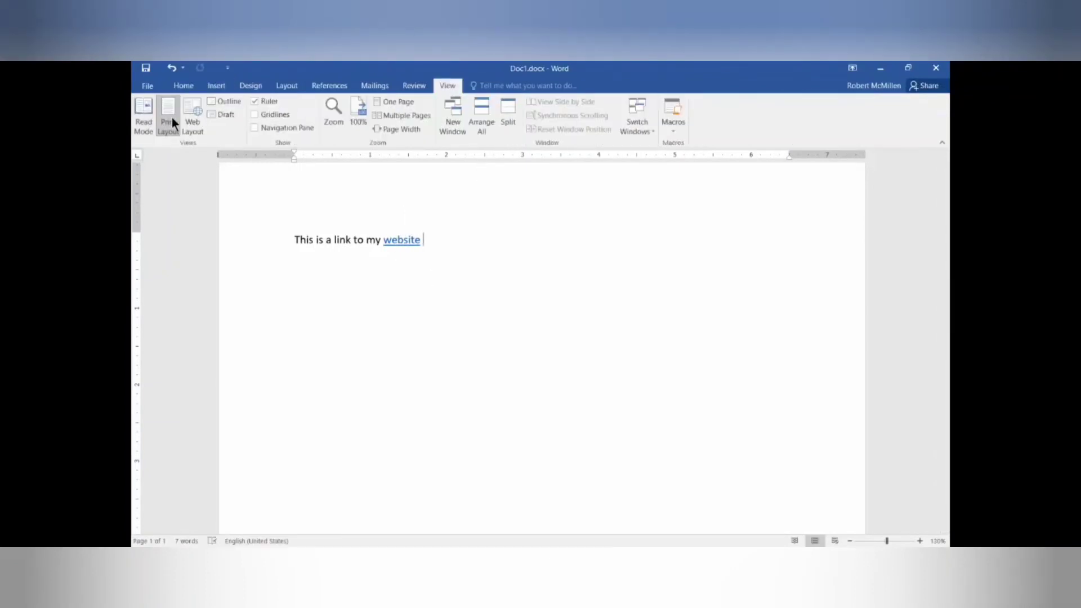
click(141, 113)
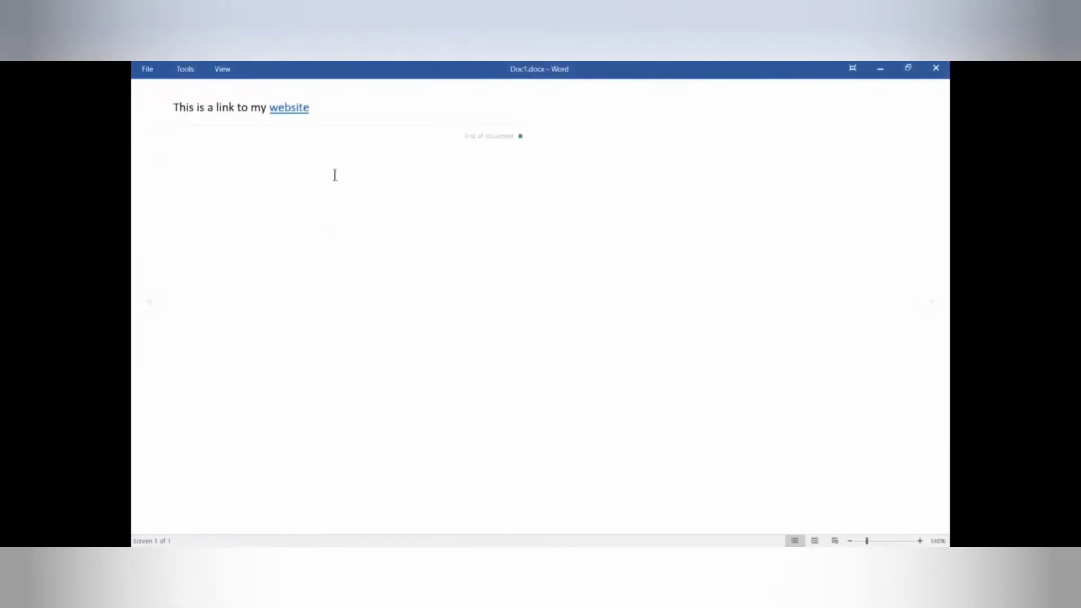
click(295, 110)
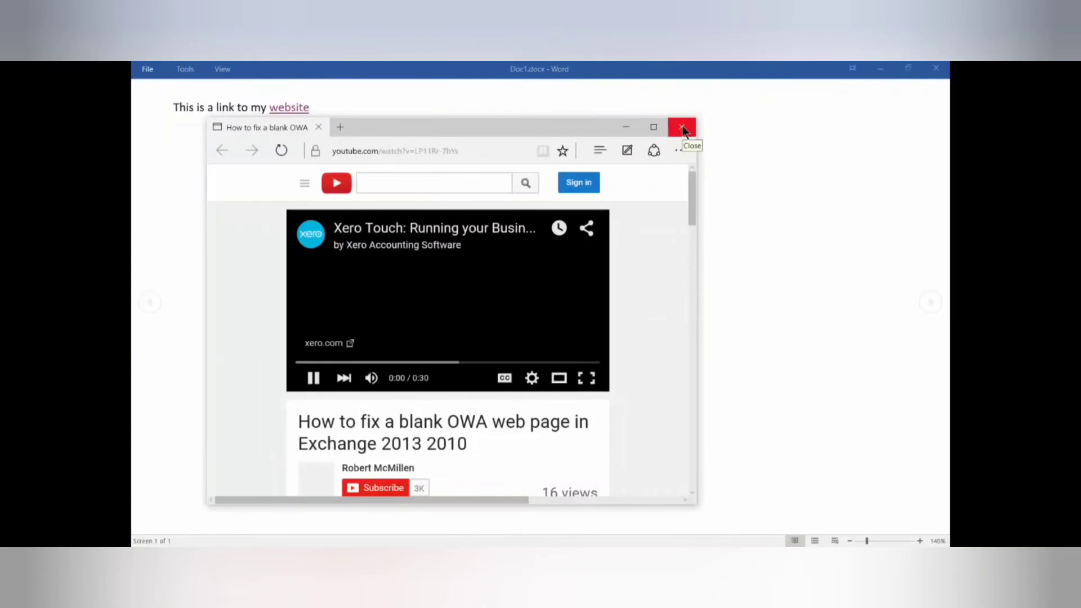
click(682, 128)
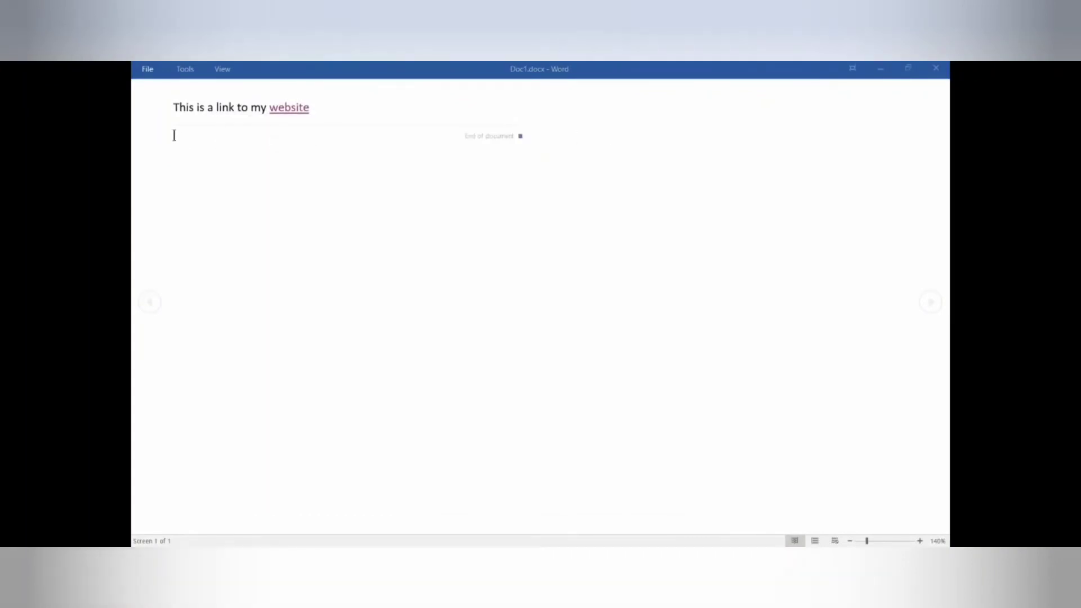